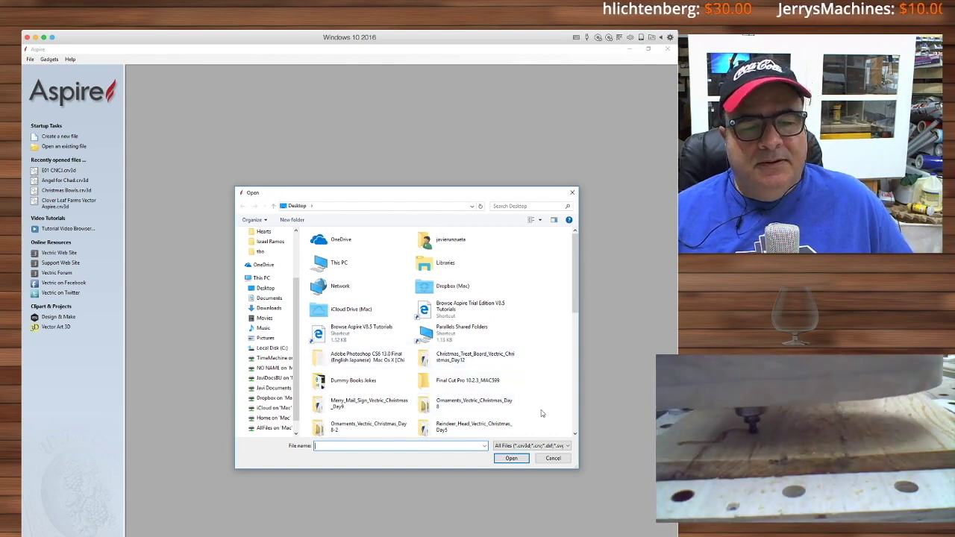
# Open the penguin Vectric CRV3D file from the Desktop.
pyautogui.scroll(-3, 576, 417)
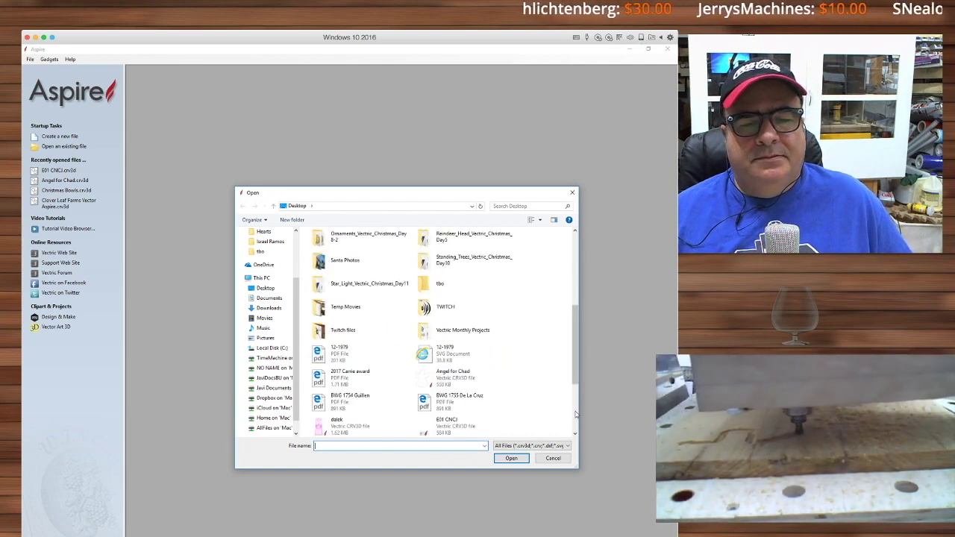
pyautogui.scroll(-3, 575, 416)
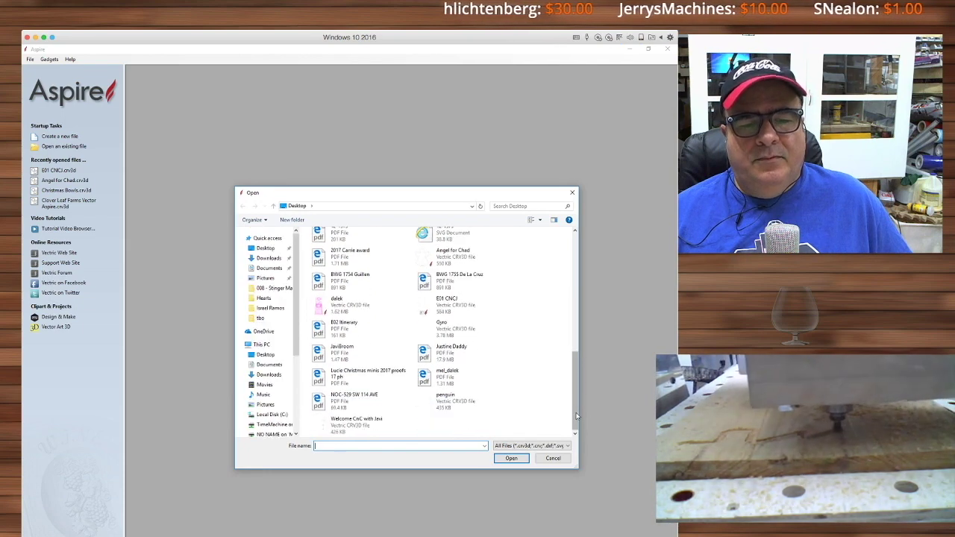
pyautogui.doubleClick(441, 401)
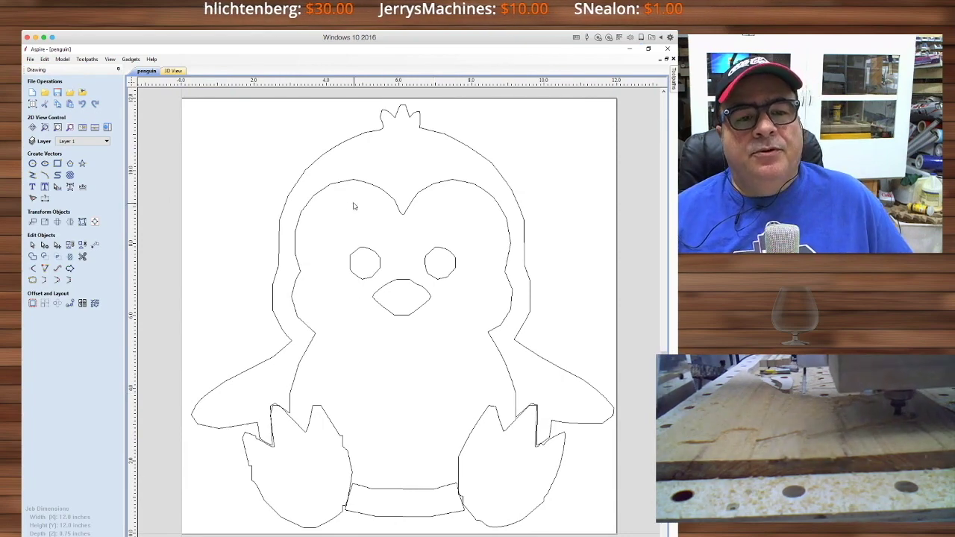
# Select the penguin's body outlines and inspect their edges up close, and select the feet and beak vectors for comparison.
pyautogui.click(287, 206)
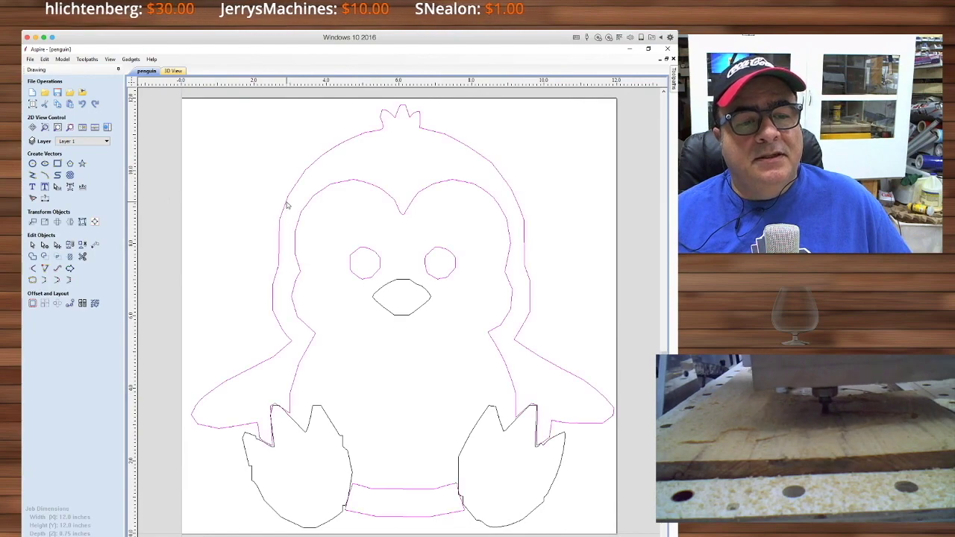
pyautogui.scroll(10, 288, 204)
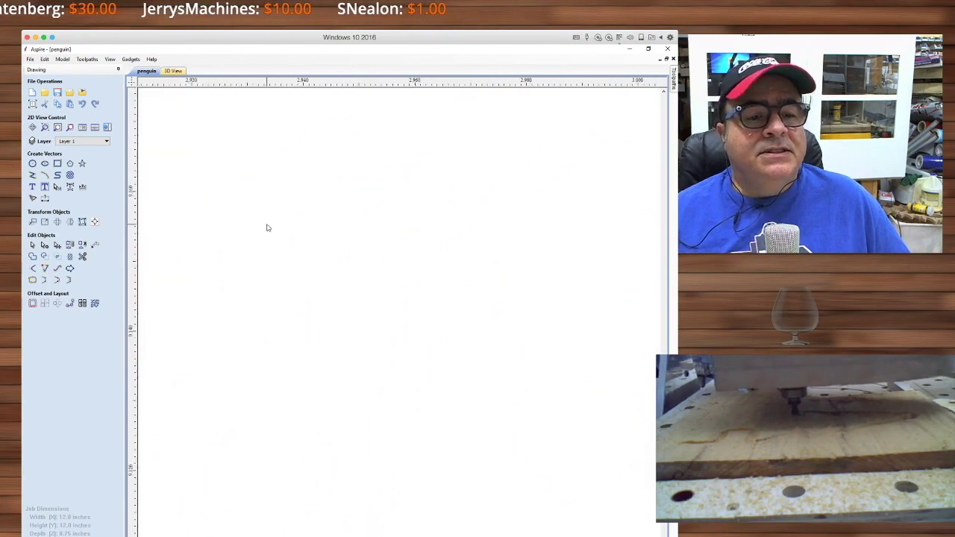
pyautogui.scroll(-10, 268, 226)
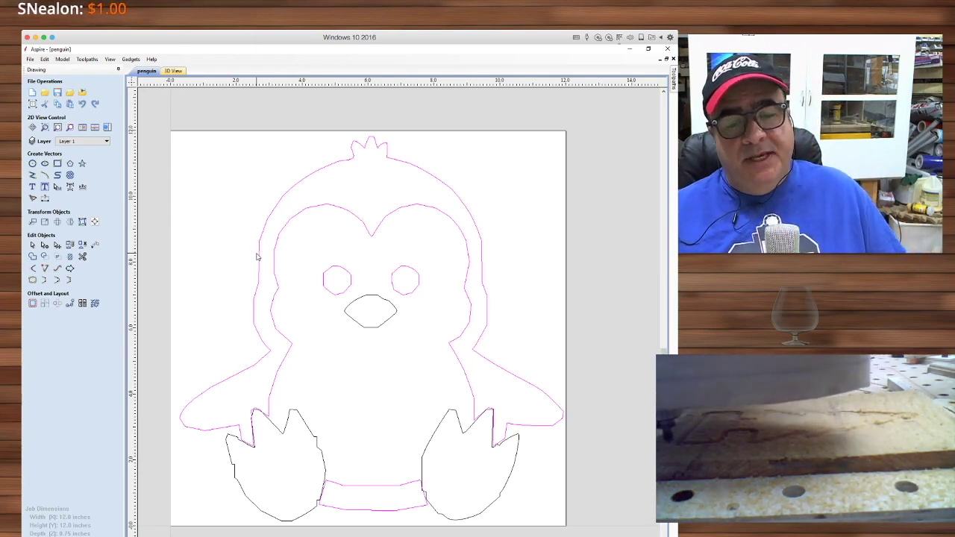
pyautogui.click(230, 447)
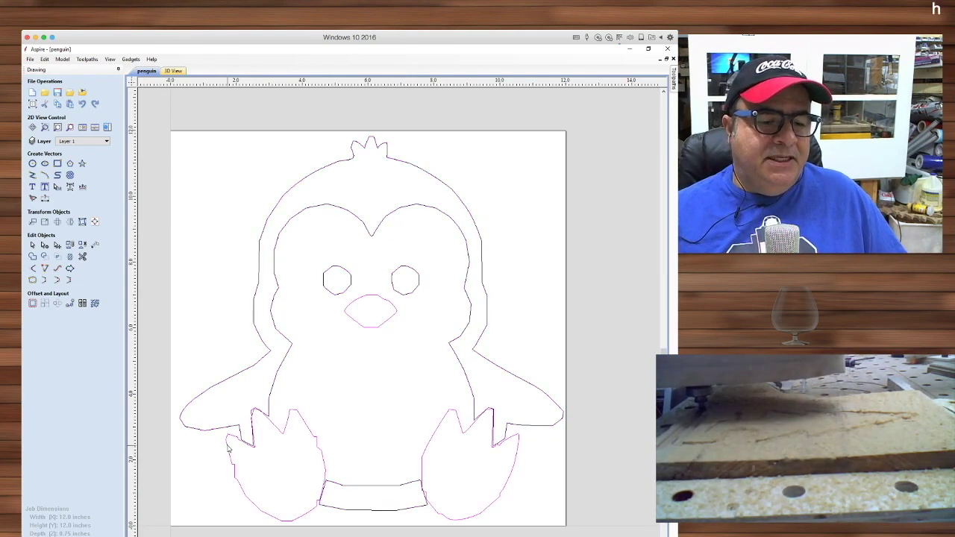
# Make the Bitmap Layer visible behind the penguin's vectors.
pyautogui.click(81, 141)
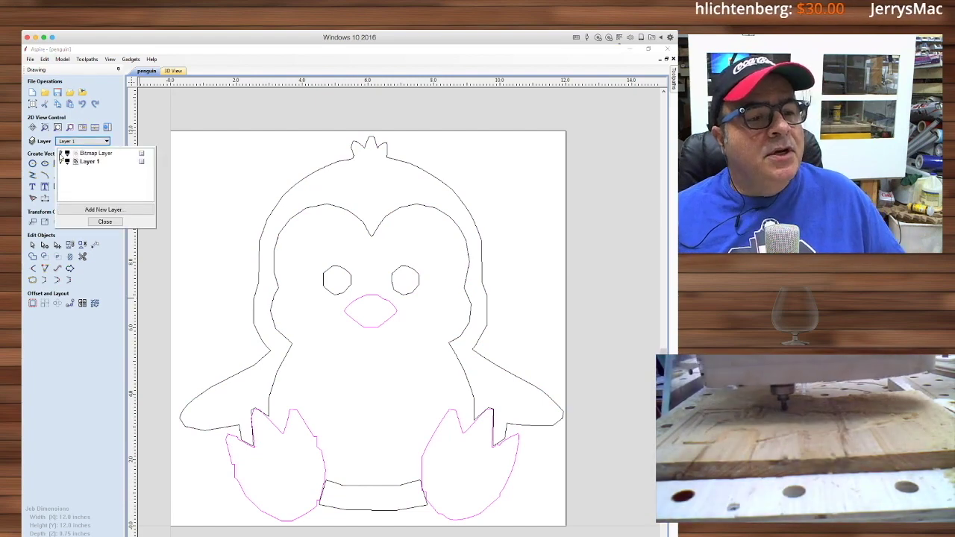
pyautogui.click(62, 153)
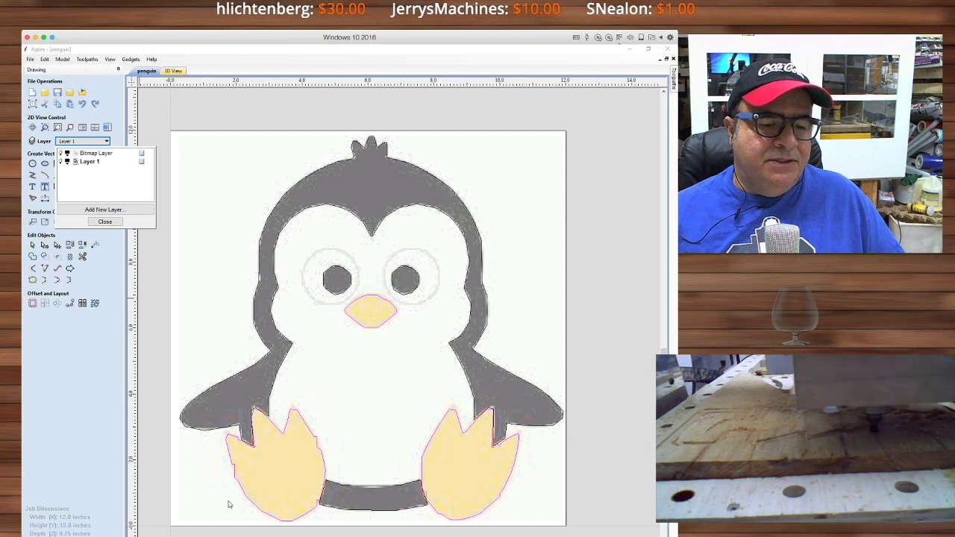
# Select only the outline of the foot on the left and extend its outermost toe tip outward in node editing.
pyautogui.scroll(2, 261, 440)
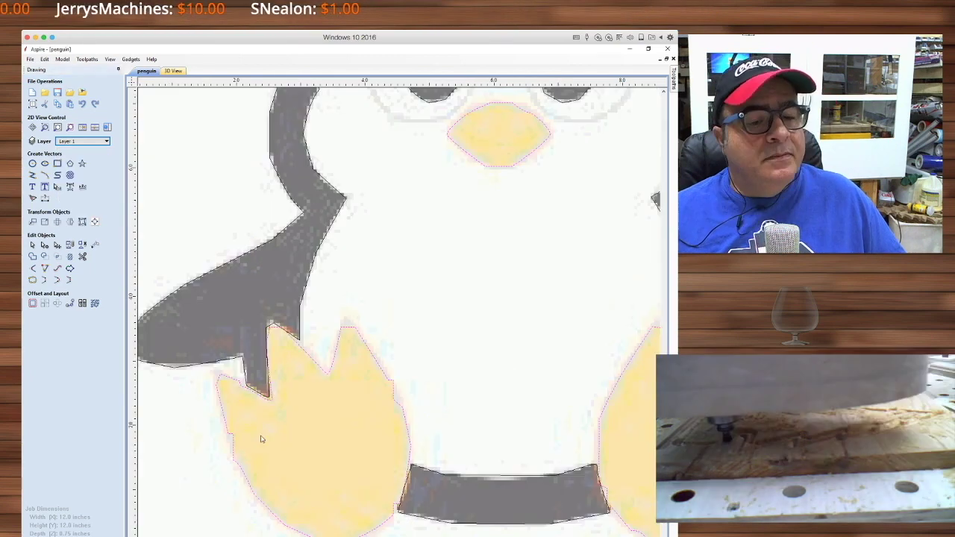
pyautogui.scroll(-2, 217, 448)
pyautogui.scroll(2, 229, 437)
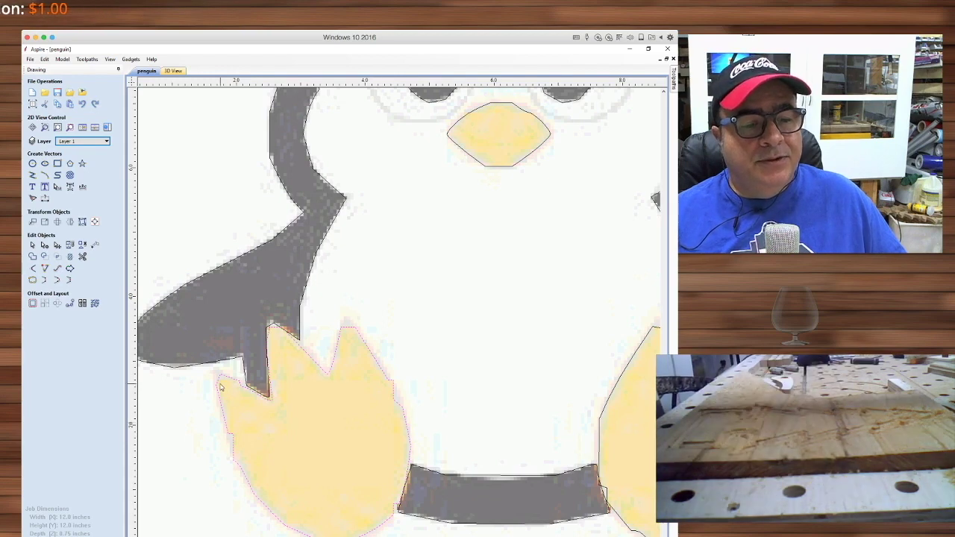
pyautogui.scroll(-2, 225, 396)
pyautogui.scroll(2, 223, 388)
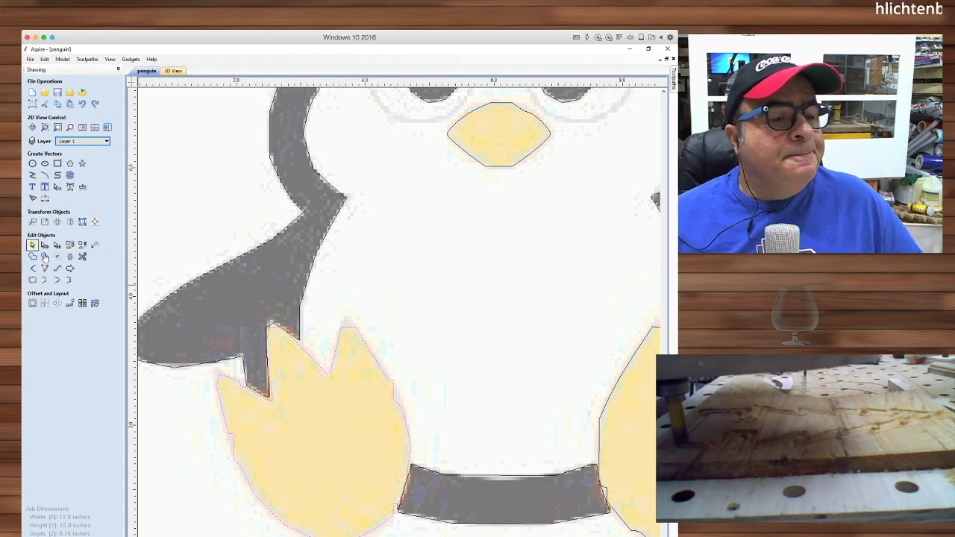
pyautogui.click(44, 246)
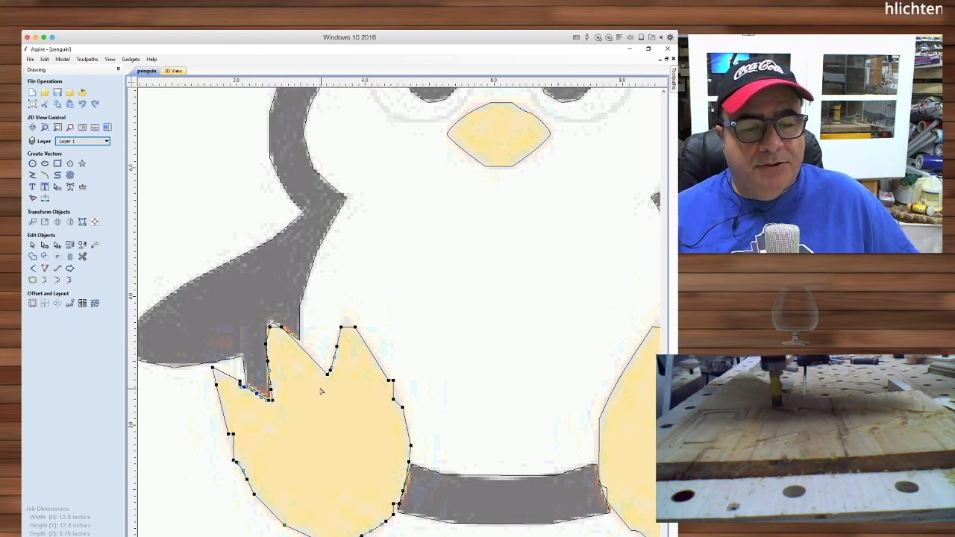
# Fit Bezier curves to the left foot's outline with a 0.1 inch tolerance, keeping sharp corners and replacing the selected vector.
pyautogui.click(57, 270)
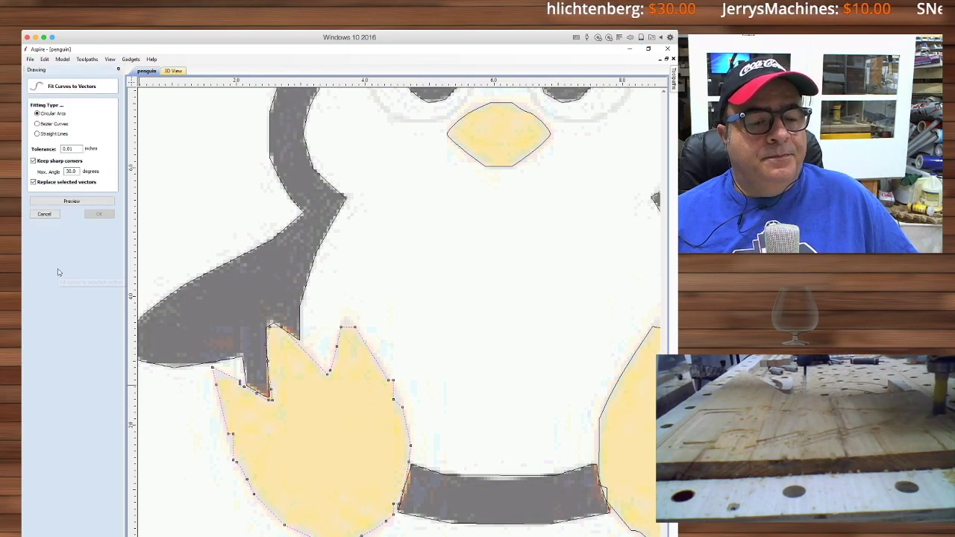
pyautogui.click(37, 124)
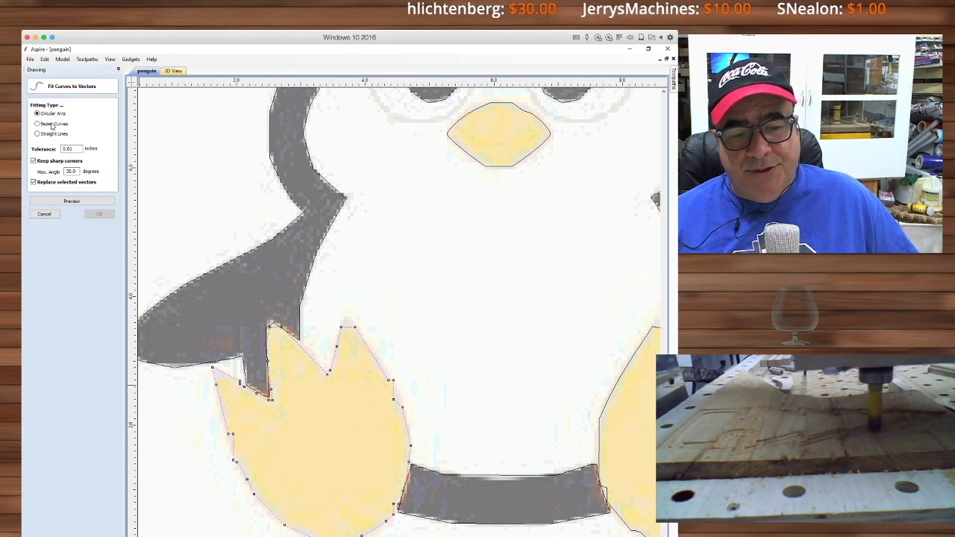
pyautogui.click(66, 202)
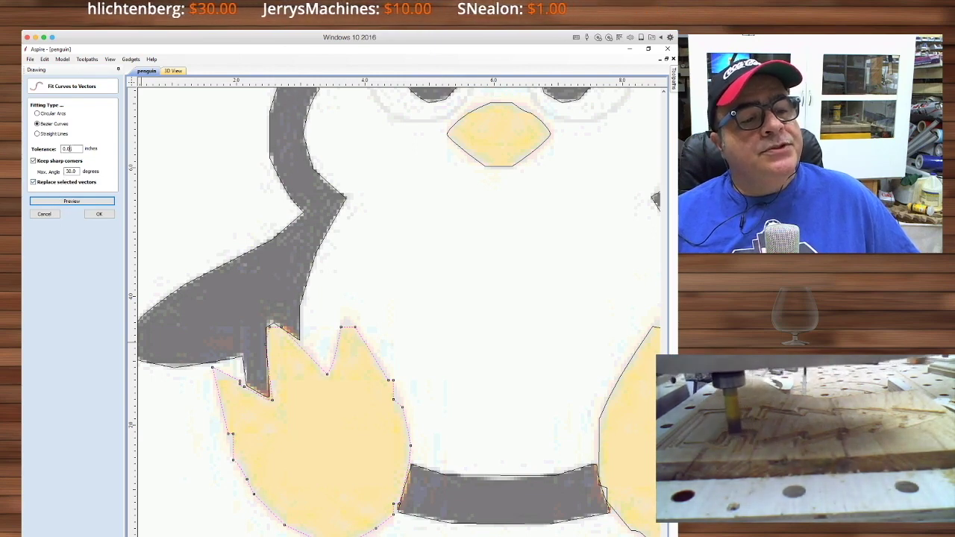
pyautogui.doubleClick(73, 148)
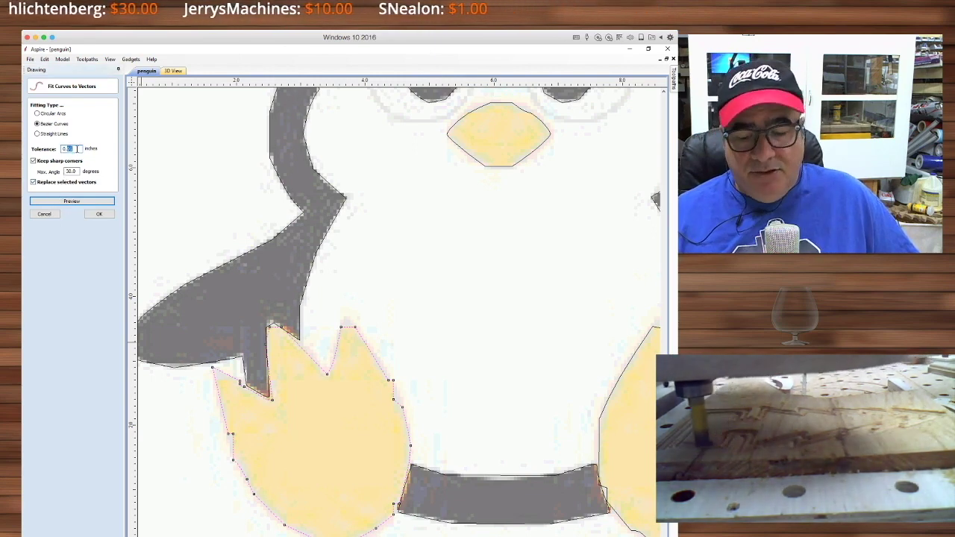
pyautogui.write('0.1')
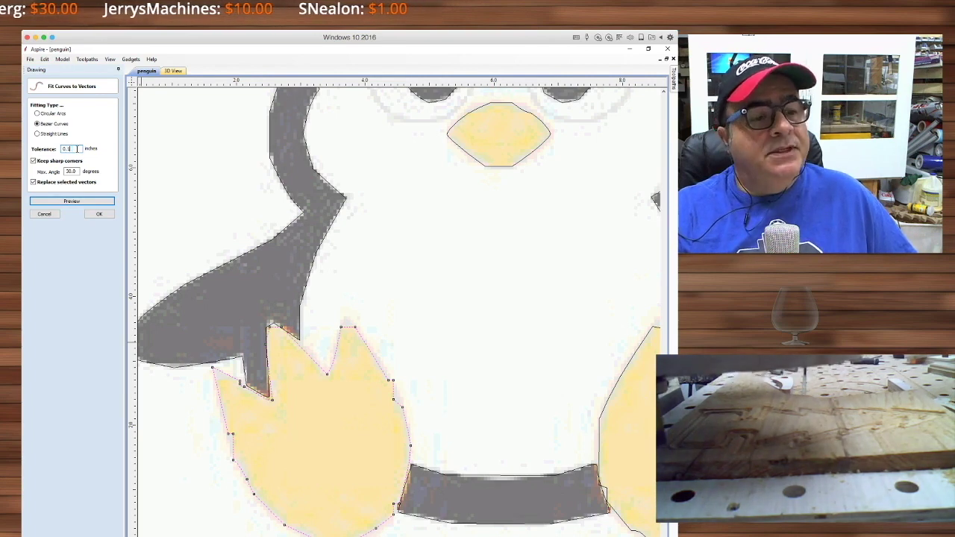
pyautogui.click(67, 202)
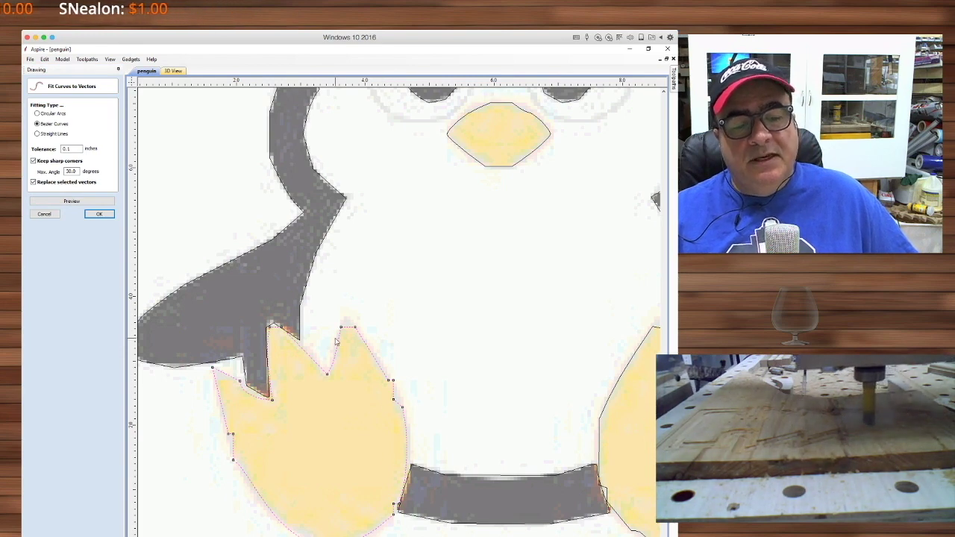
pyautogui.click(99, 214)
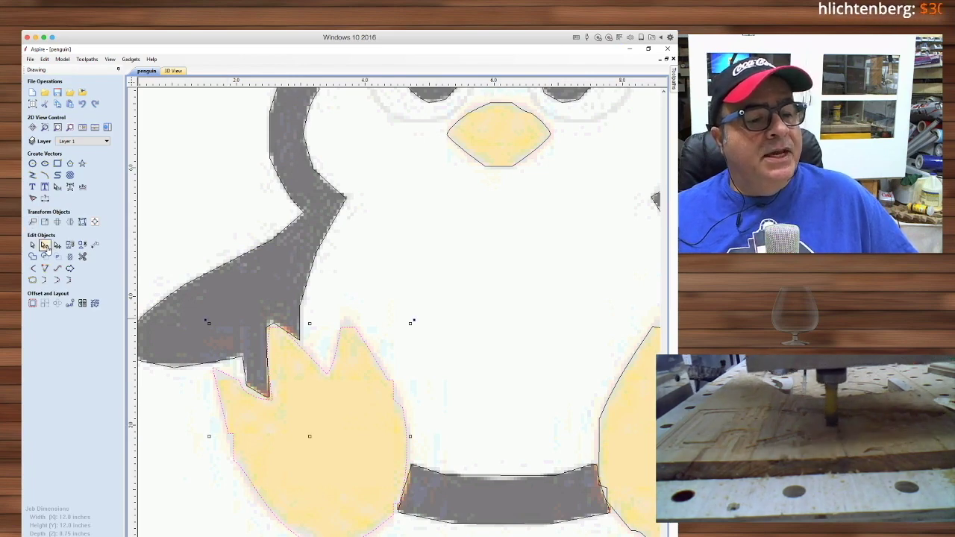
# Delete the two stepped surplus nodes on the left foot's outer edge in node editing.
pyautogui.click(44, 245)
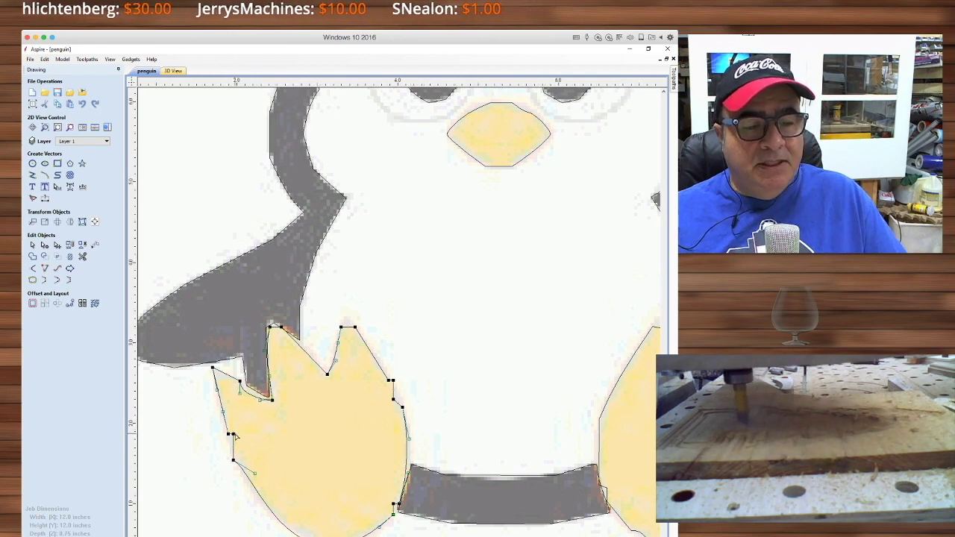
pyautogui.scroll(2, 234, 437)
pyautogui.scroll(-1, 233, 439)
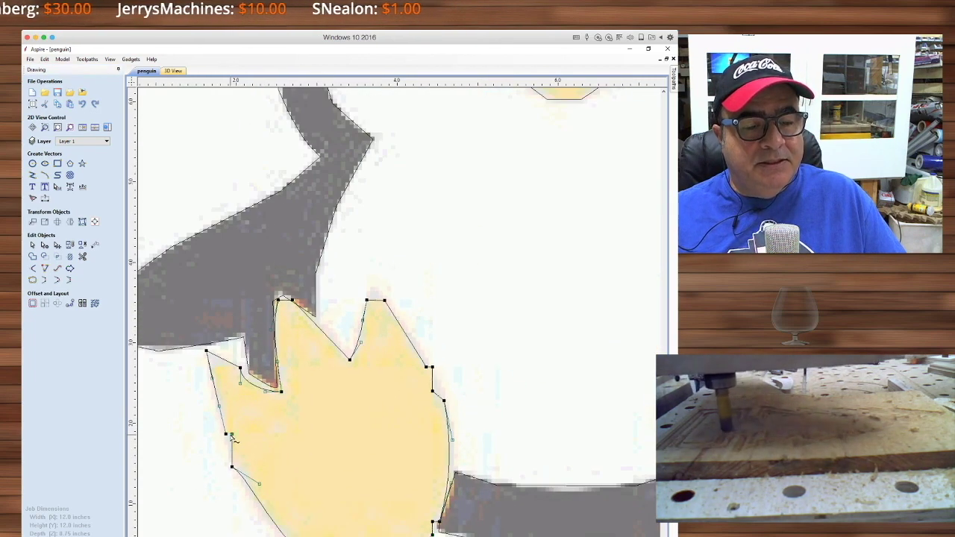
pyautogui.scroll(3, 230, 440)
pyautogui.press('d')
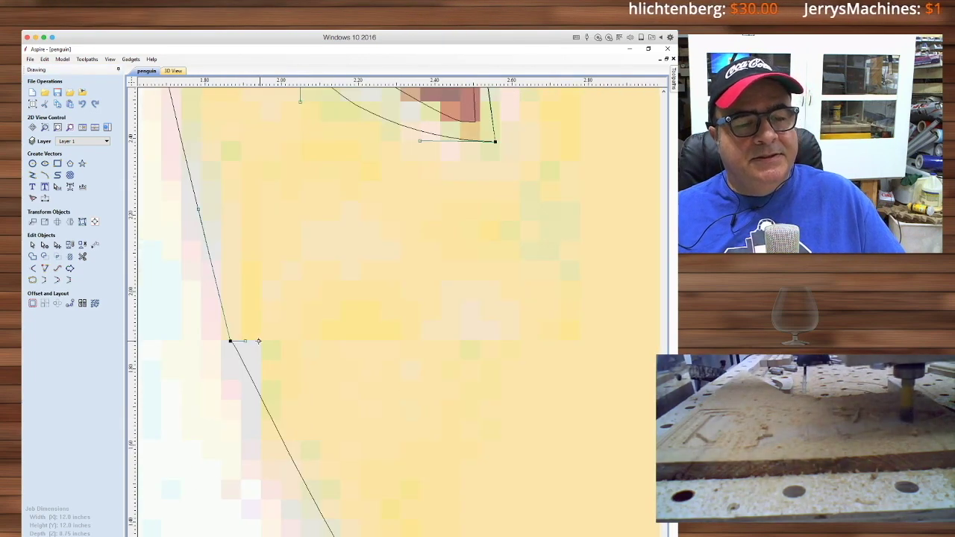
pyautogui.press('d')
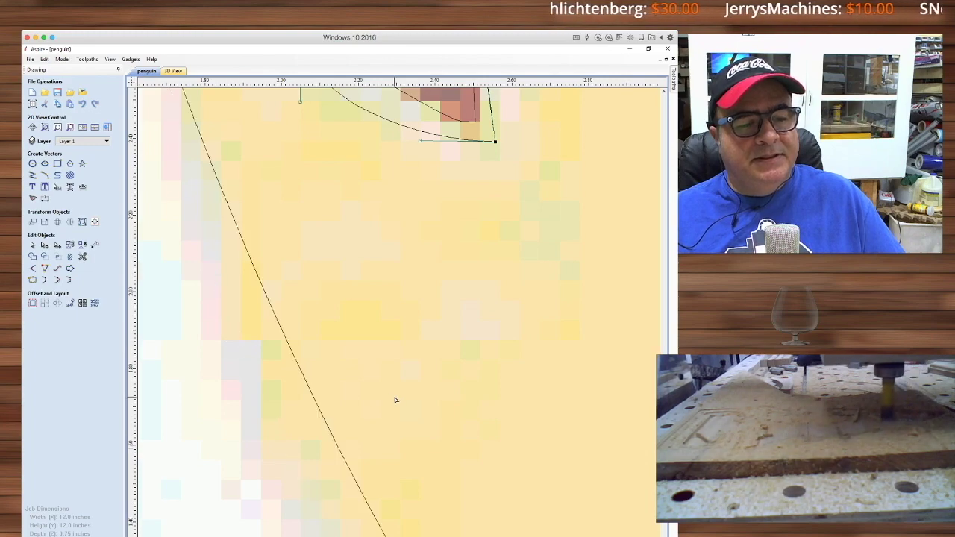
# Adjust the curve handle of the left foot's bottom node so the outer edge follows the bitmap.
pyautogui.scroll(-5, 395, 400)
pyautogui.scroll(4, 393, 401)
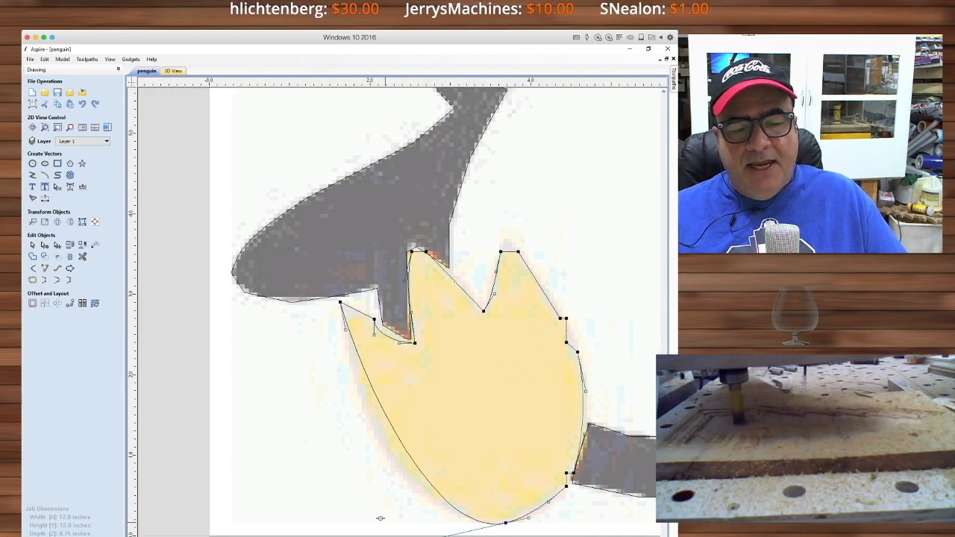
pyautogui.moveTo(360, 505); pyautogui.dragTo(362, 506)
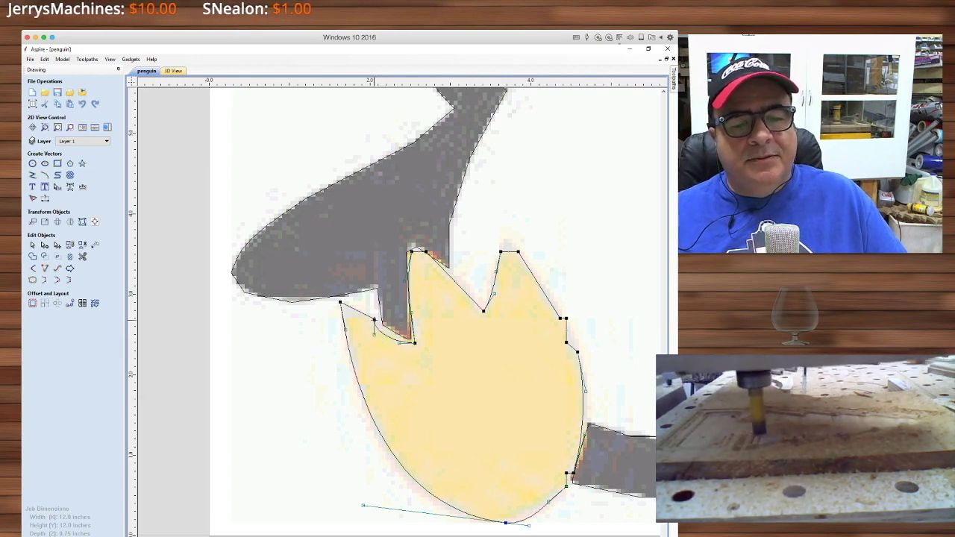
# Clean up the outer notch between the left foot's toes and move its corner node onto the bitmap edge.
pyautogui.moveTo(375, 321); pyautogui.dragTo(400, 342)
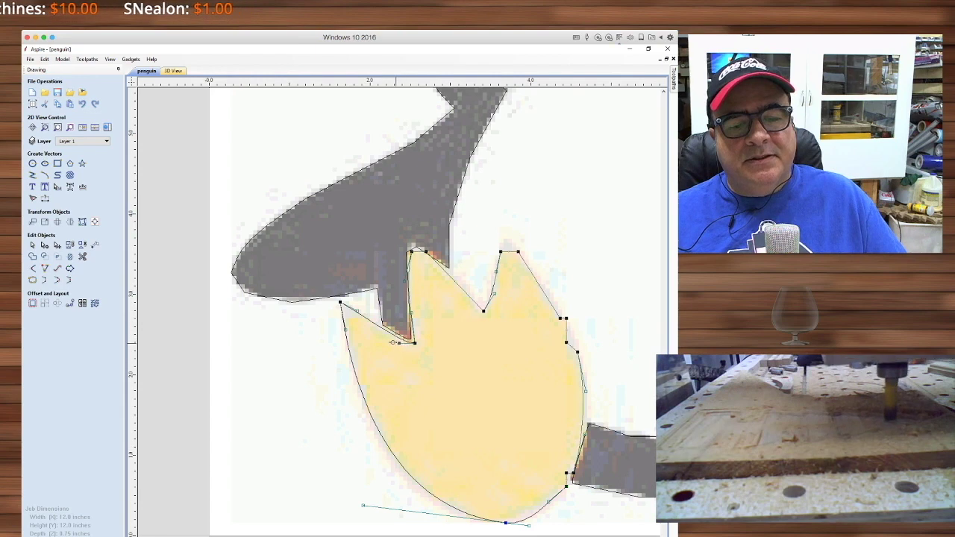
pyautogui.scroll(2, 421, 317)
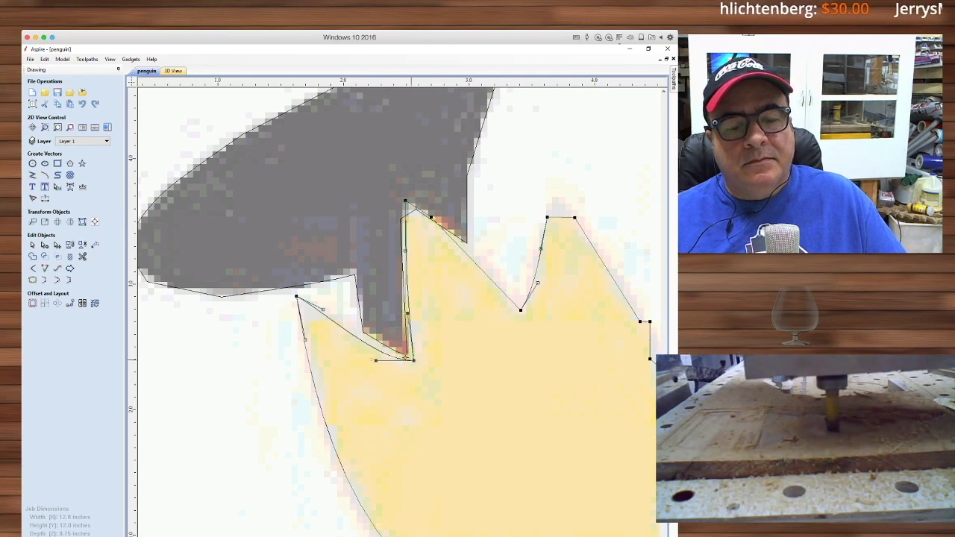
pyautogui.moveTo(413, 359); pyautogui.dragTo(410, 356)
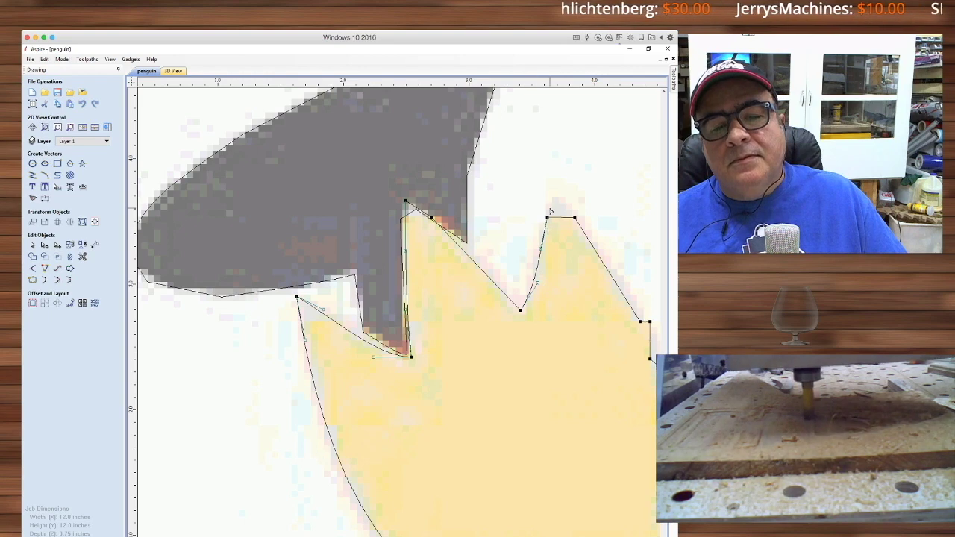
# Bring the left foot's inner toe to a sharp point and delete the surplus nodes to smooth the foot's inner edge.
pyautogui.moveTo(548, 218); pyautogui.dragTo(553, 190)
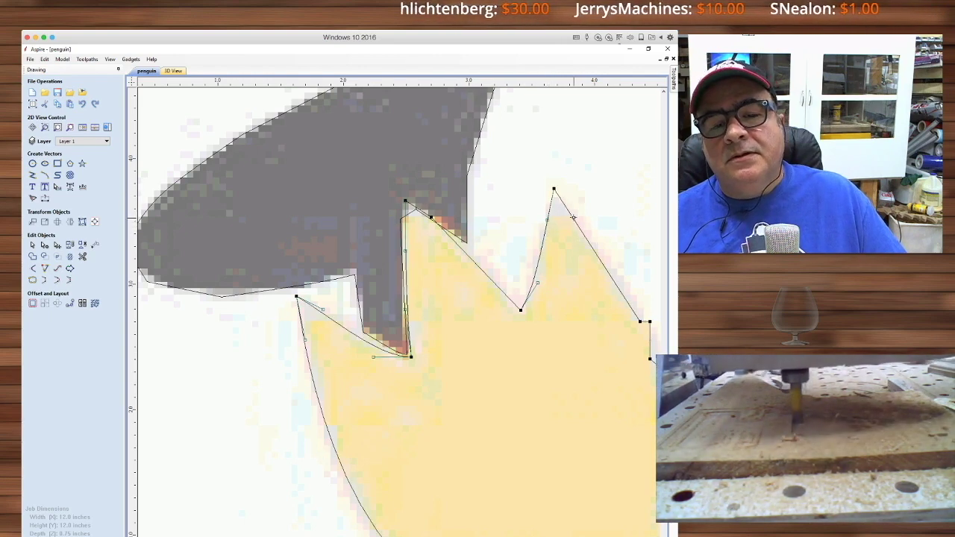
pyautogui.press('d')
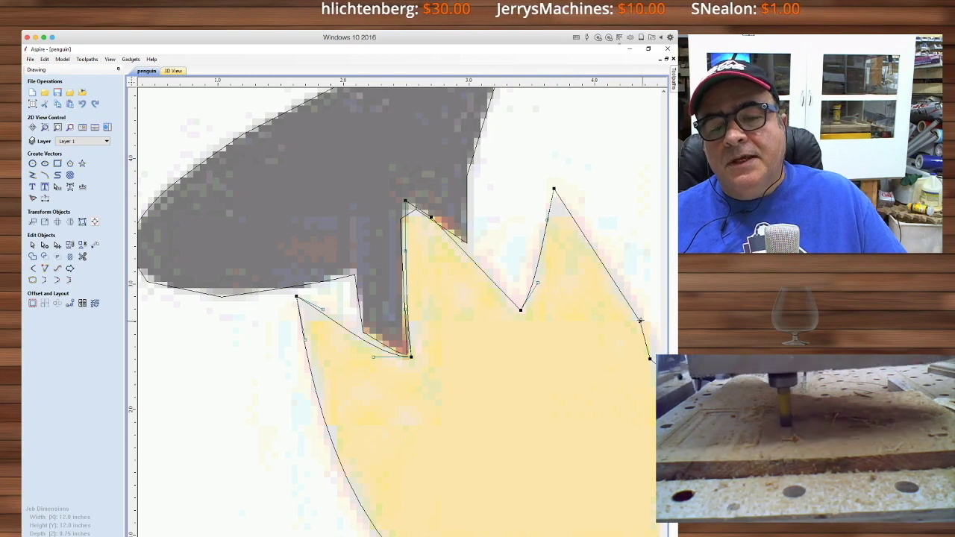
pyautogui.press('d')
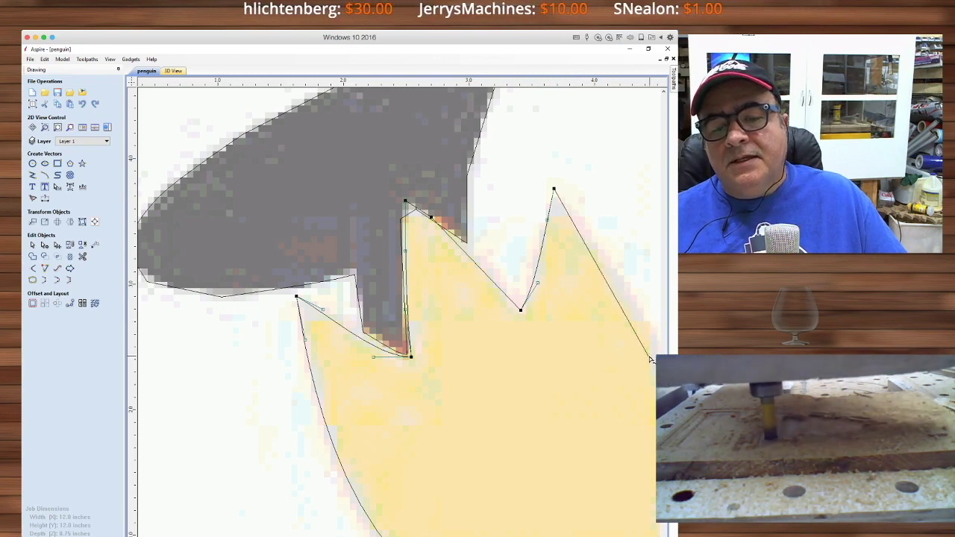
pyautogui.scroll(-6, 596, 369)
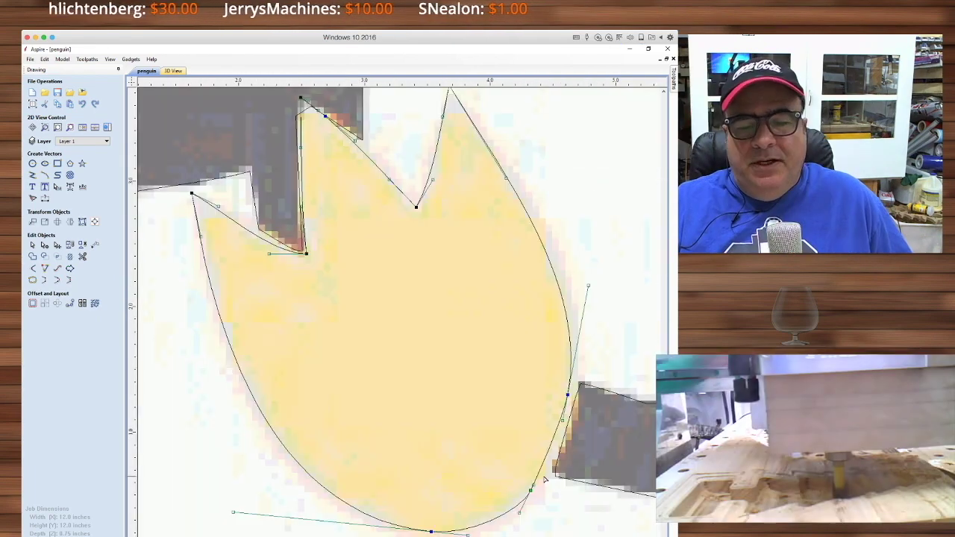
pyautogui.scroll(-2, 483, 471)
pyautogui.scroll(-3, 476, 465)
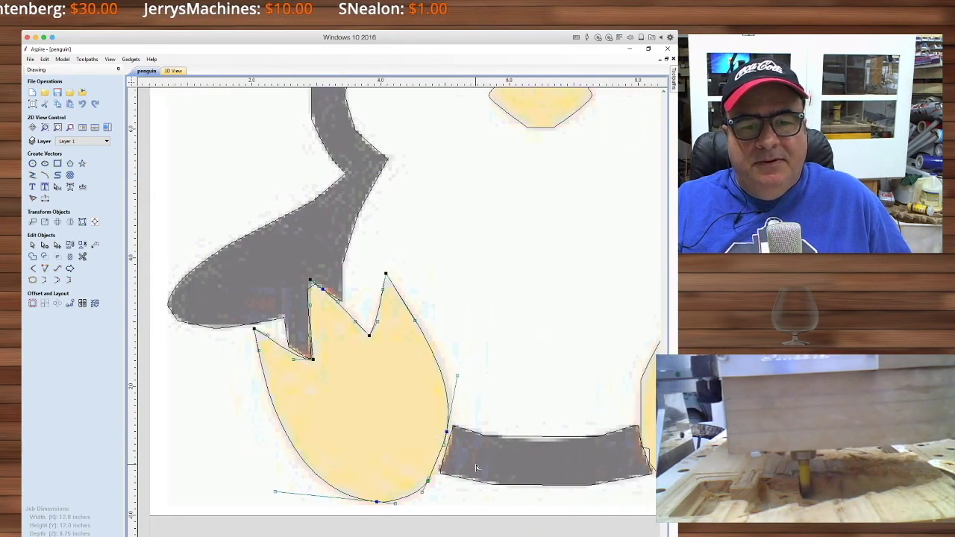
pyautogui.scroll(-2, 476, 465)
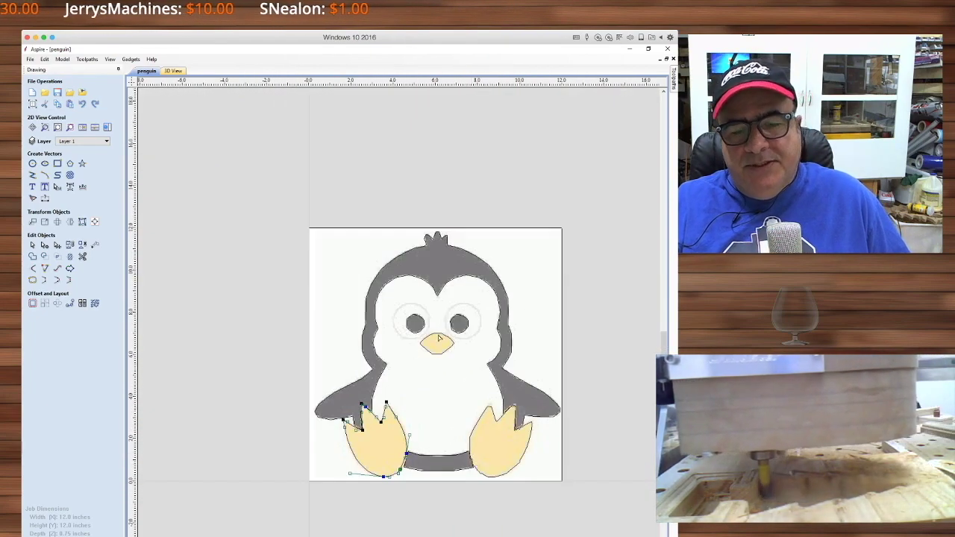